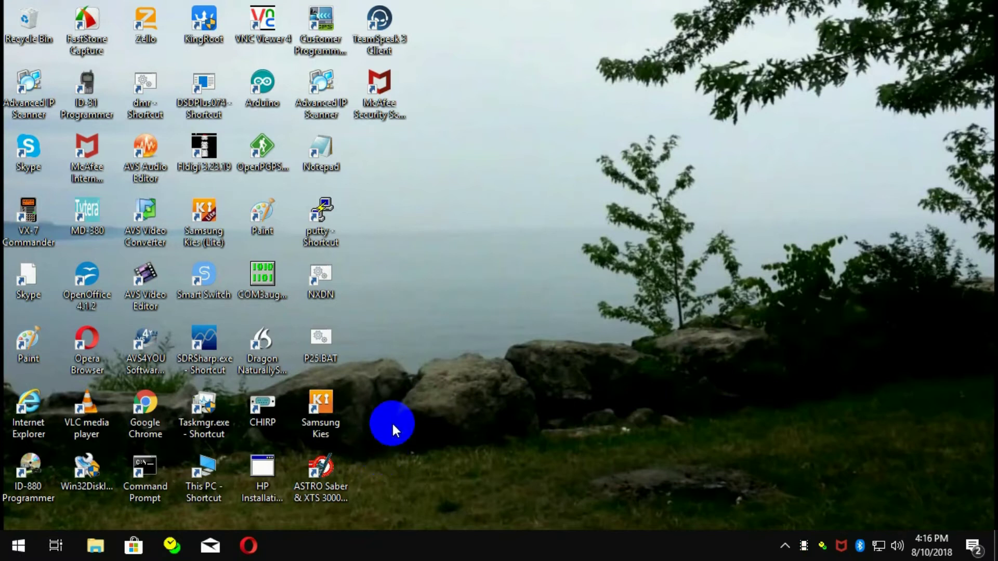
# Step: Open the Pi-Star dashboard and sign in to Configuration with the admin username and password
pyautogui.doubleClick(270, 295)
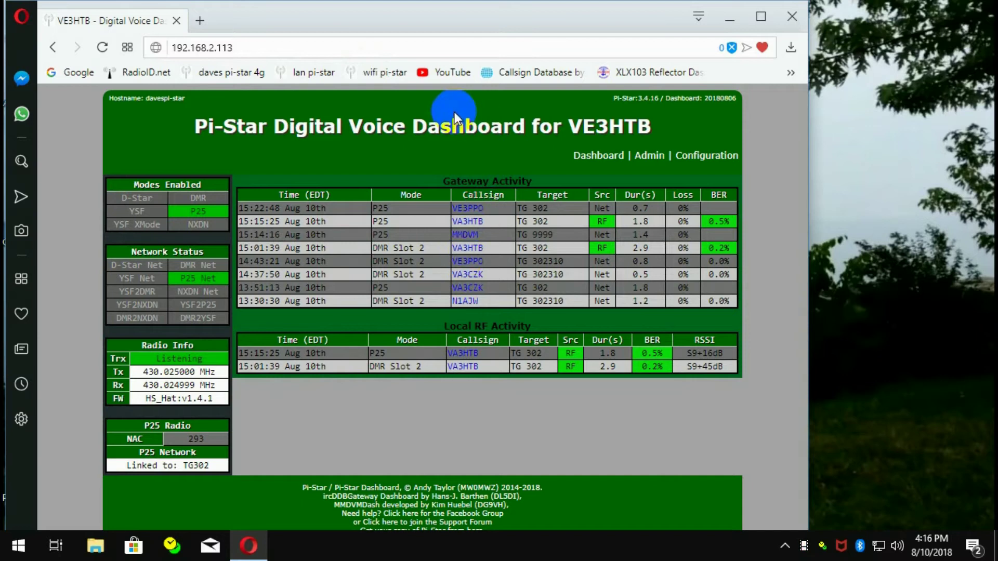
pyautogui.click(690, 160)
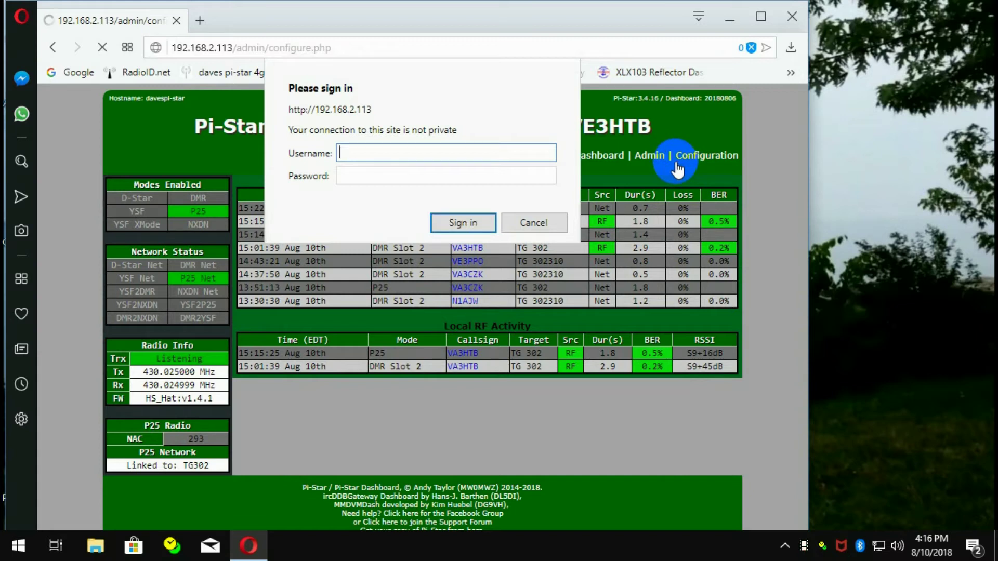
pyautogui.write('pi-star')
pyautogui.press('Tab')
pyautogui.write('raspberr')
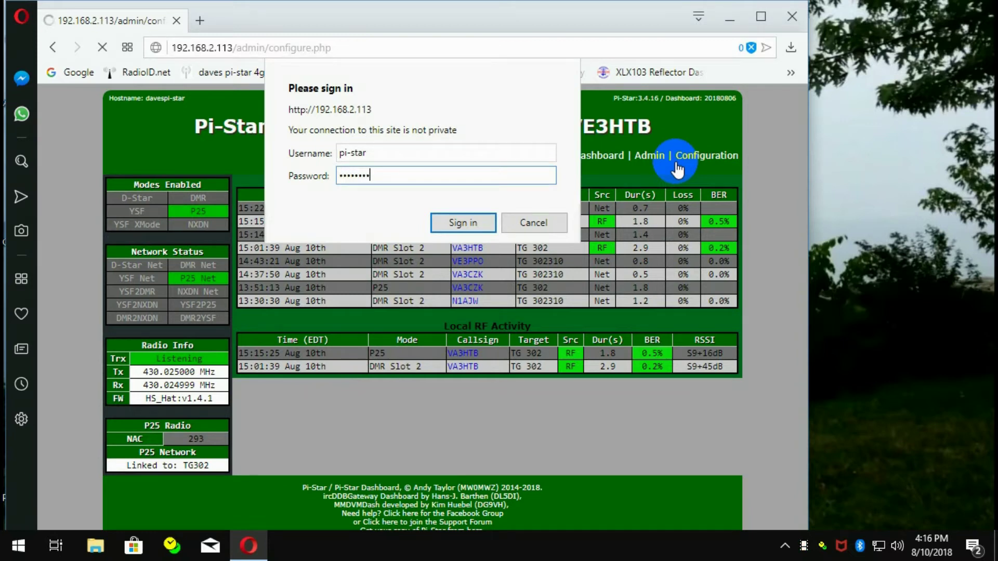
pyautogui.press('Return')
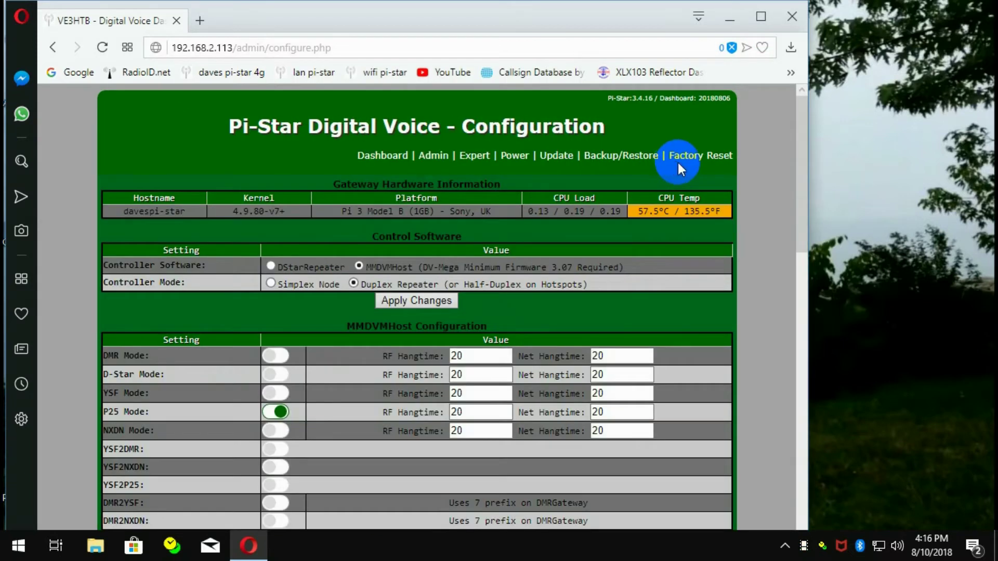
# Step: Go to Expert editors and log in to the SSH Access terminal with the device login
pyautogui.click(472, 156)
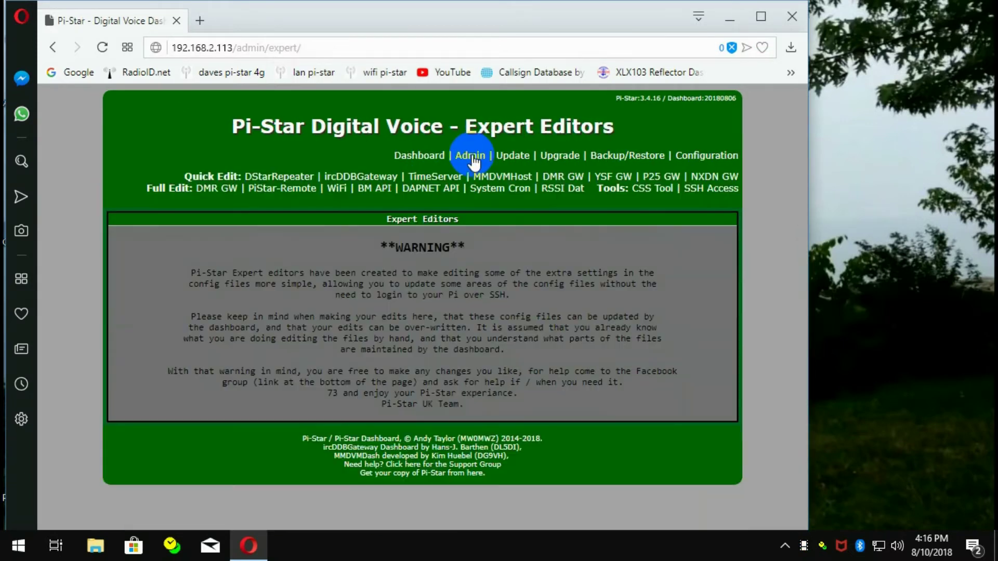
pyautogui.click(712, 190)
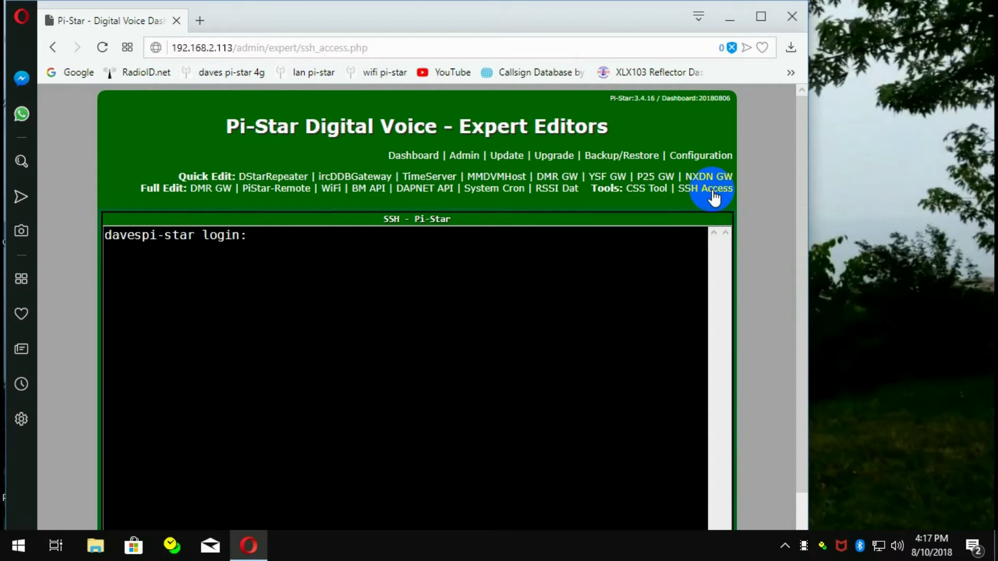
pyautogui.write('pi-star')
pyautogui.press('Return')
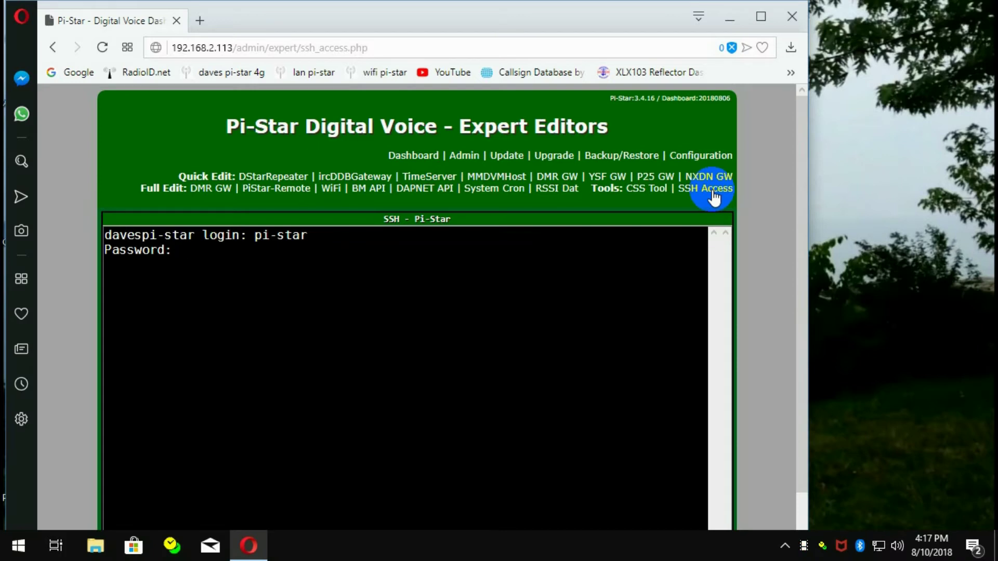
pyautogui.press('Return')
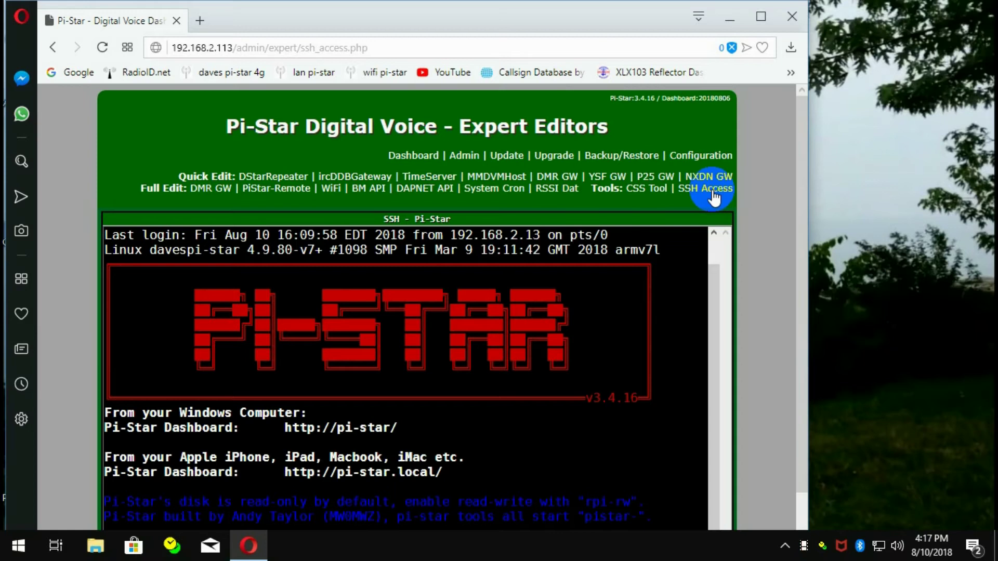
# Step: Maximize the browser and focus the SSH terminal prompt, clearing a mistyped command
pyautogui.click(760, 17)
pyautogui.click(837, 200)
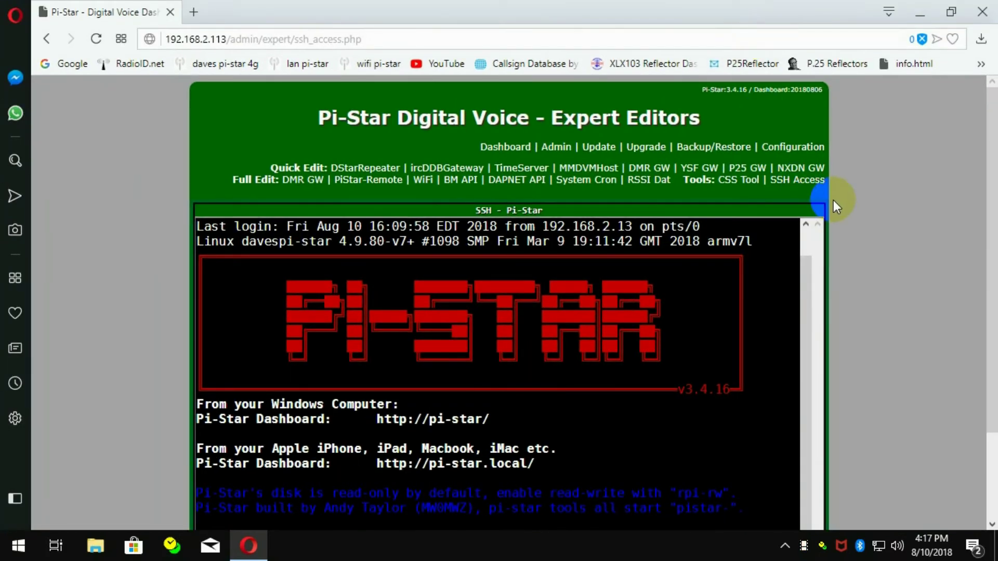
pyautogui.click(687, 245)
pyautogui.scroll(-2, 687, 244)
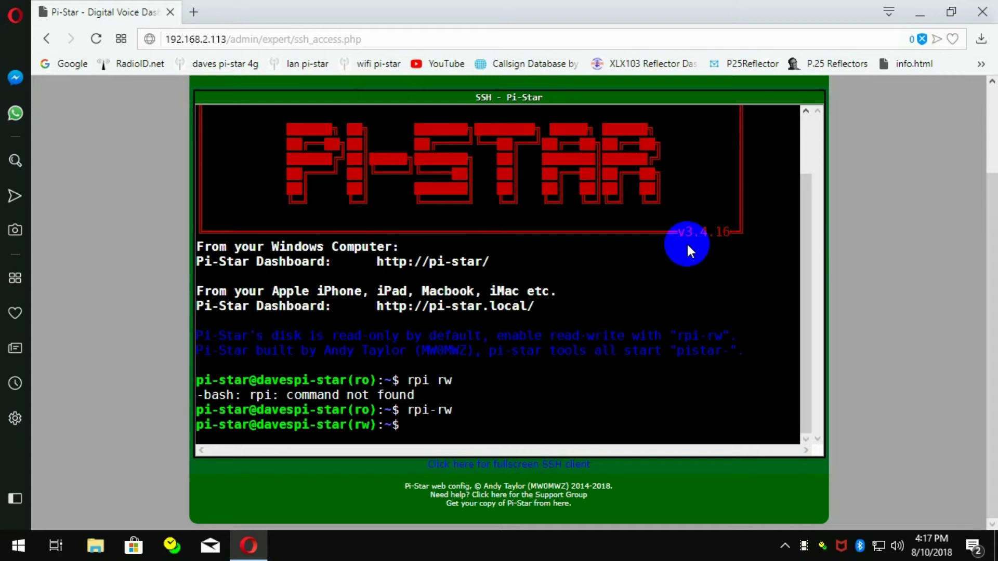
pyautogui.write('sudo su')
# Step: Become root with sudo su, list the host files in /root, and begin nano P25Hosts.txt
pyautogui.press('Return')
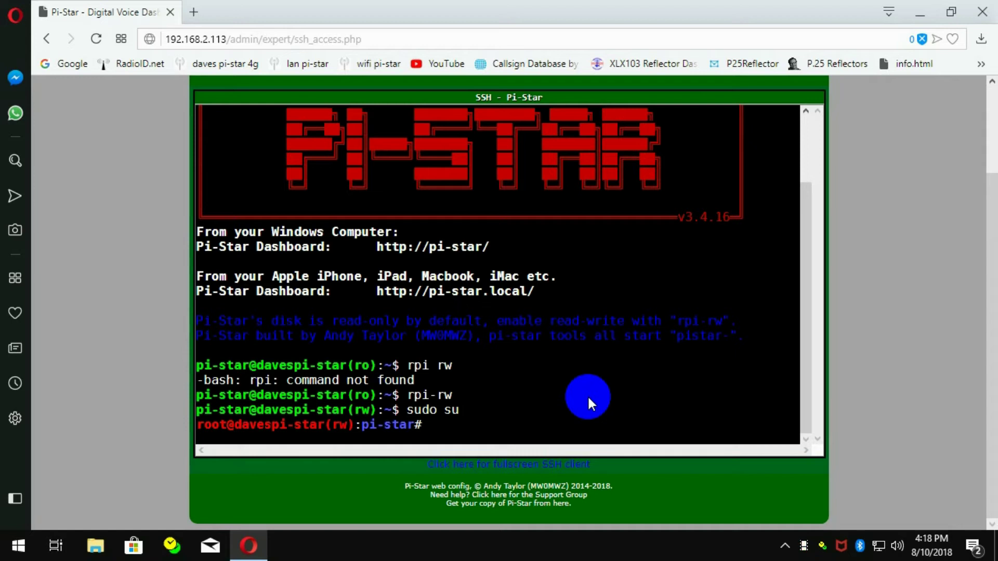
pyautogui.write('cd /root')
pyautogui.press('Return')
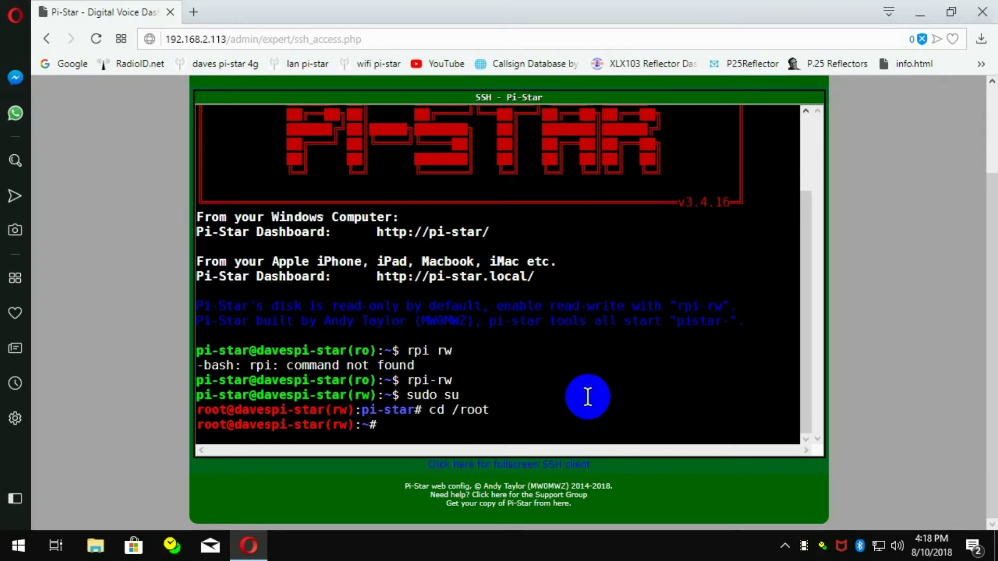
pyautogui.write('ls')
pyautogui.press('Return')
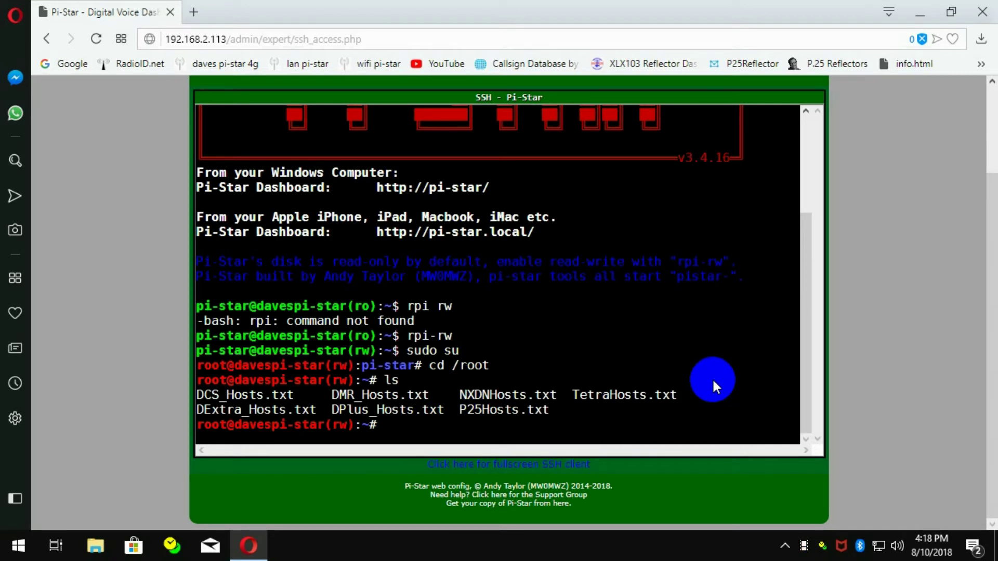
pyautogui.write('nano P25Hosts.')
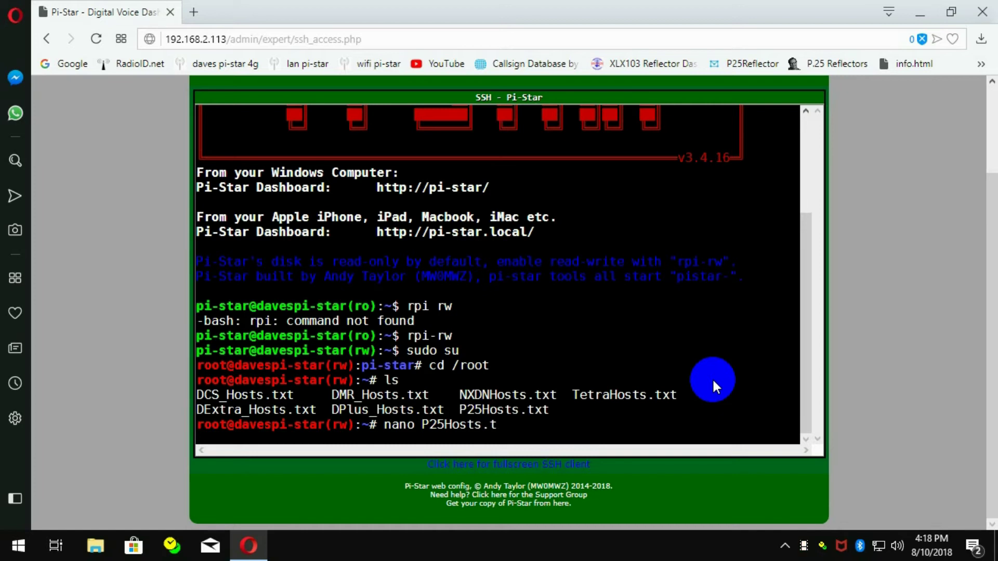
pyautogui.write('txt')
pyautogui.press('Return')
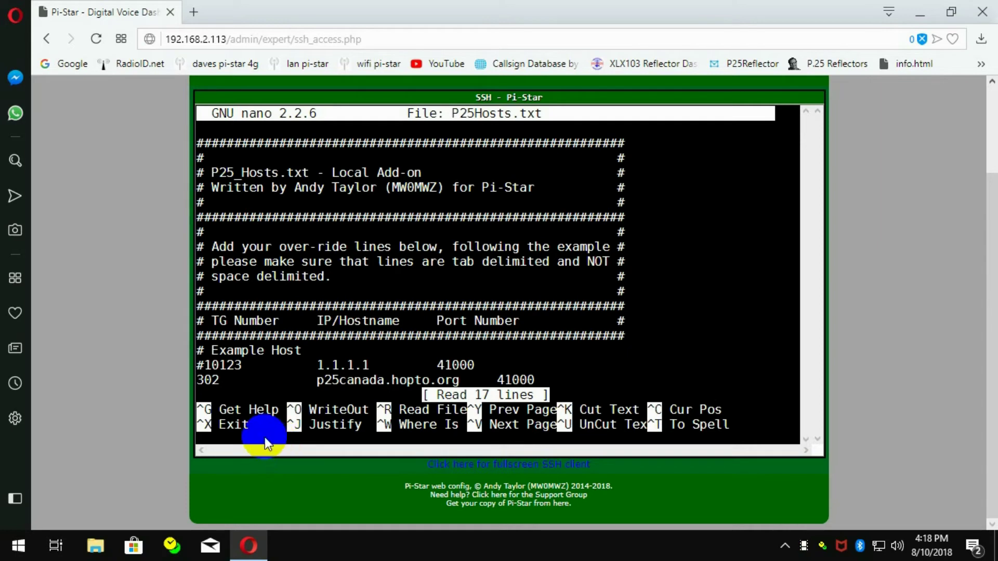
pyautogui.click(197, 380)
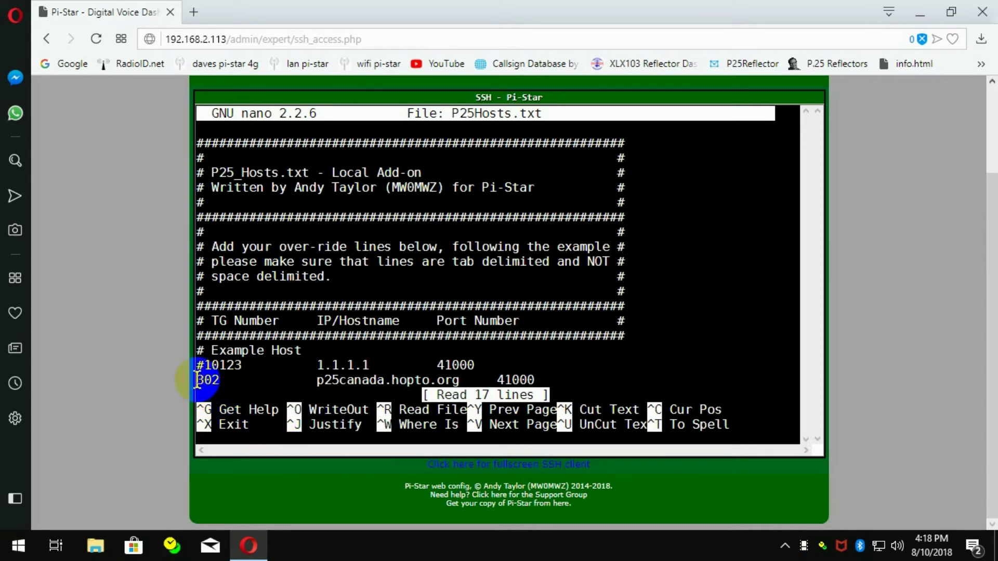
pyautogui.click(203, 380)
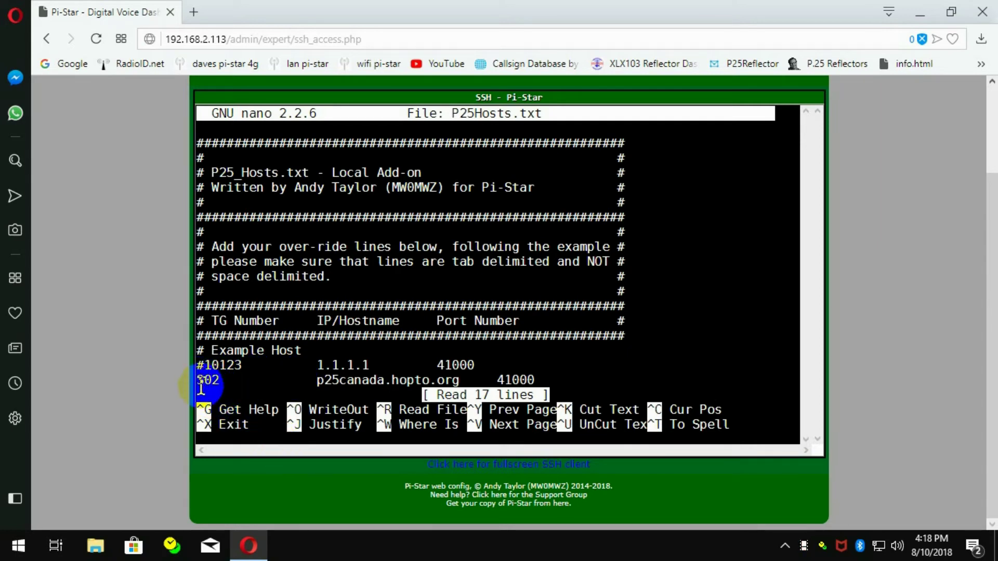
pyautogui.click(208, 396)
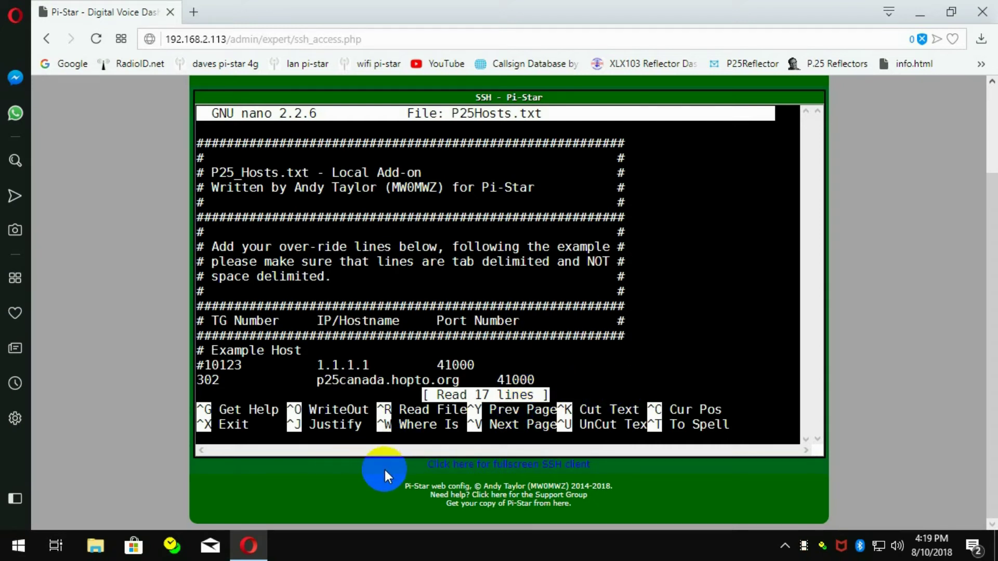
pyautogui.hotkey('ctrl', 'x')
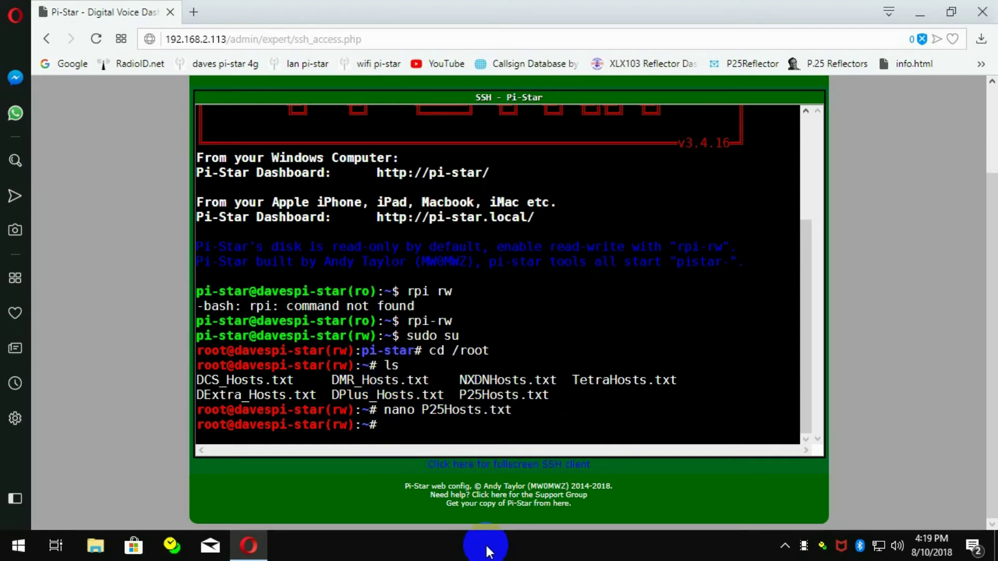
# Step: Exit the root shell and the SSH login, then reconnect the terminal
pyautogui.scroll(4, 676, 364)
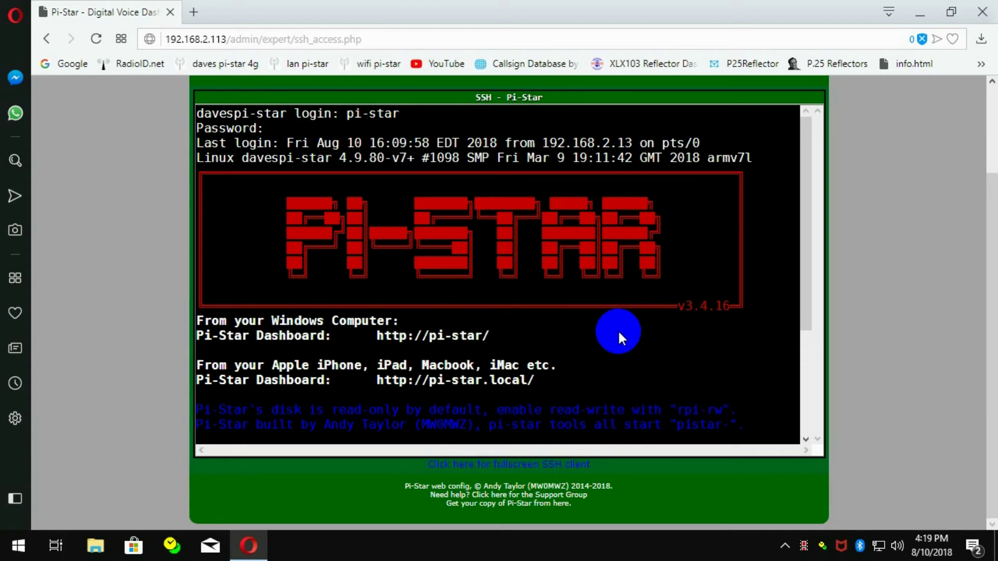
pyautogui.write('exit')
pyautogui.press('Return')
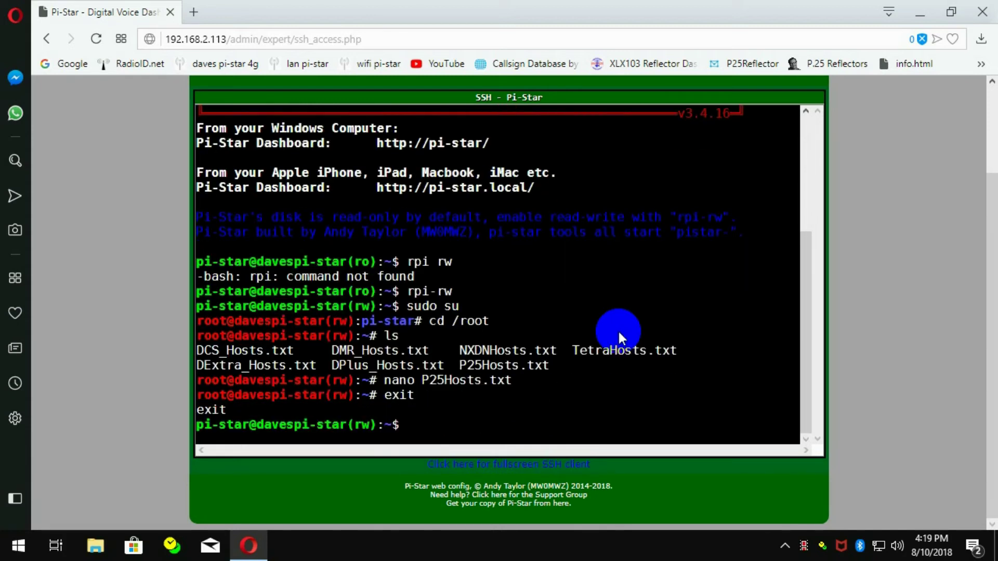
pyautogui.write('exit')
pyautogui.press('Return')
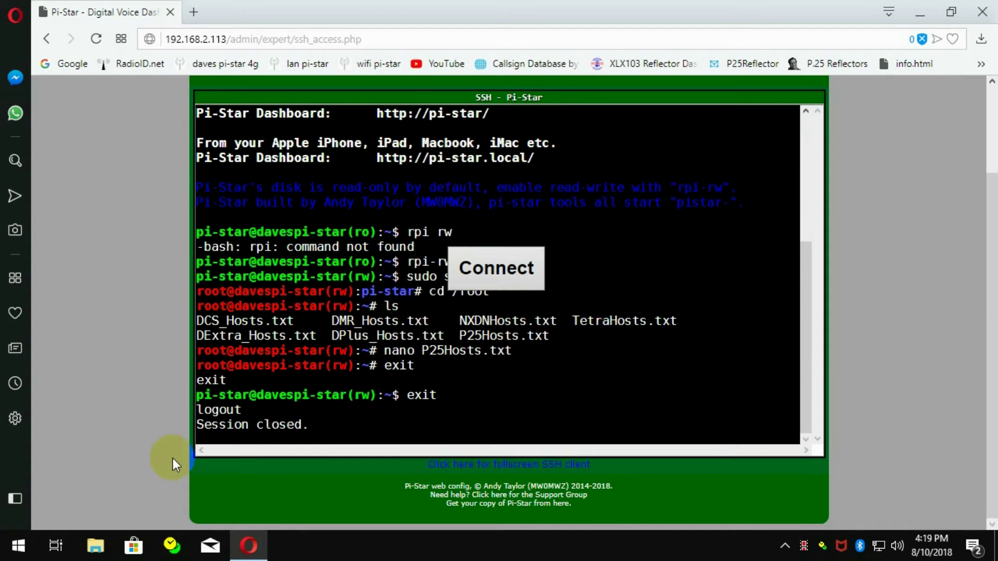
pyautogui.click(491, 269)
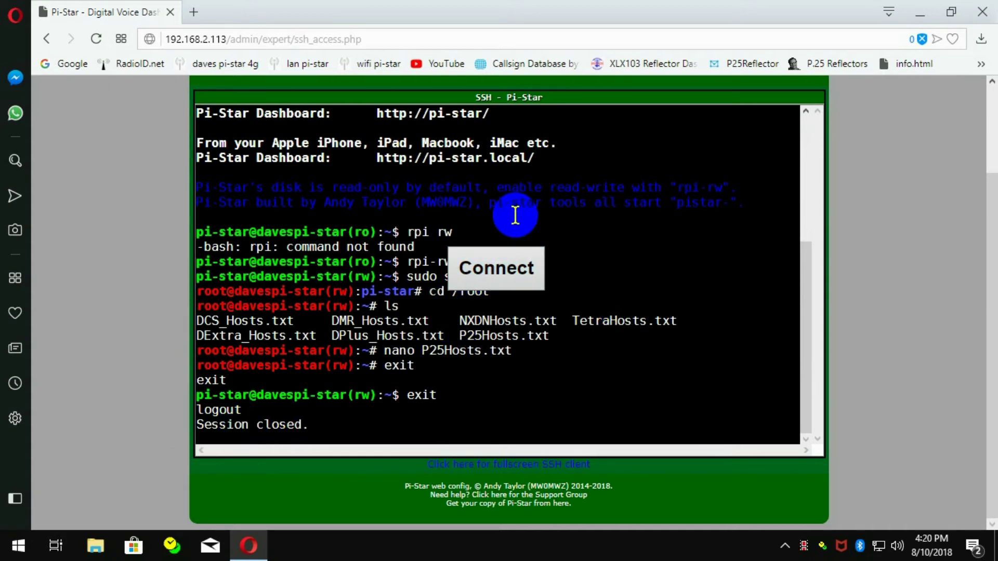
pyautogui.scroll(3, 700, 323)
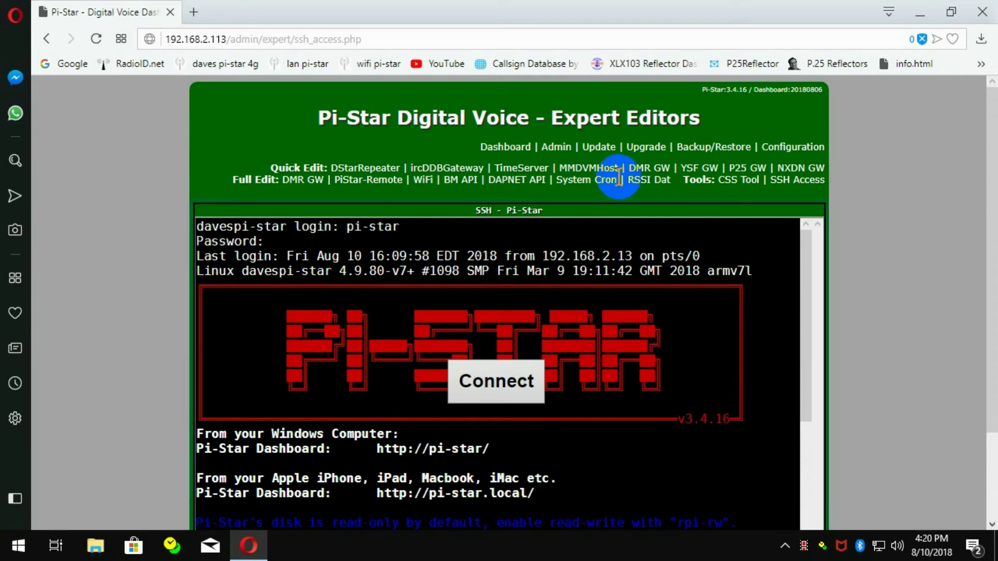
# Step: Run the Pi-Star update until the log reports Finished
pyautogui.click(599, 147)
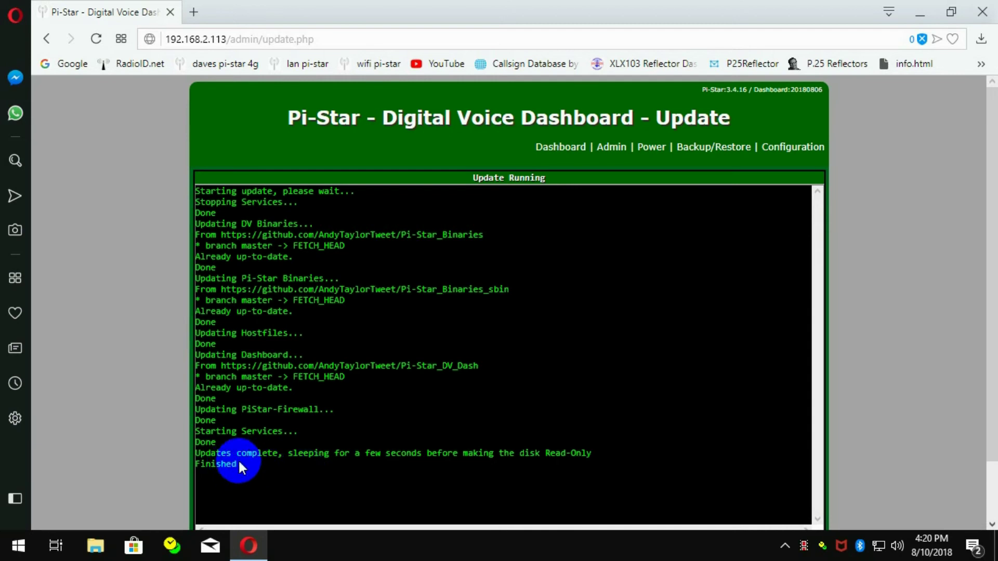
# Step: Return to Configuration and apply the P25 Configuration section
pyautogui.click(780, 152)
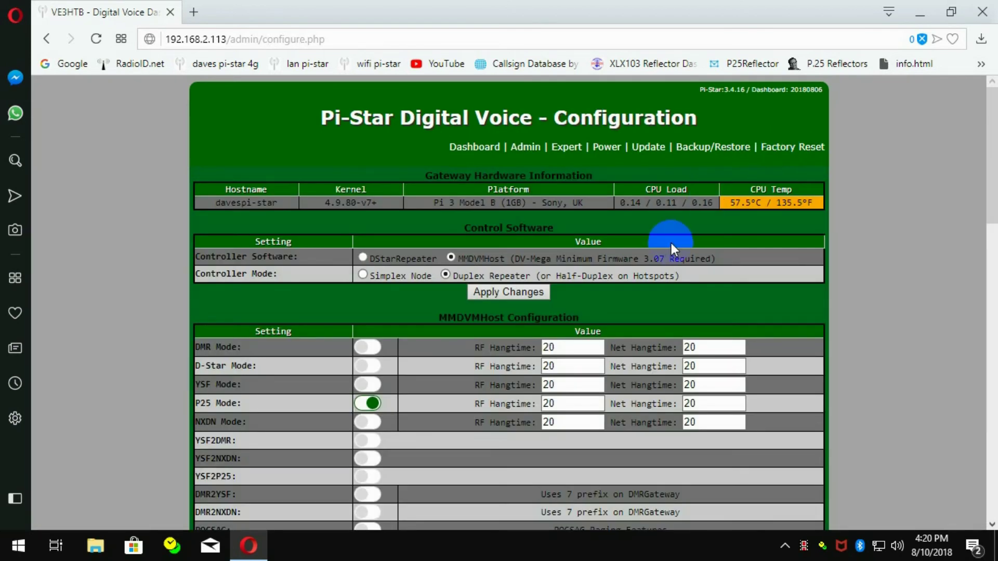
pyautogui.scroll(-15, 670, 241)
pyautogui.scroll(-1, 670, 240)
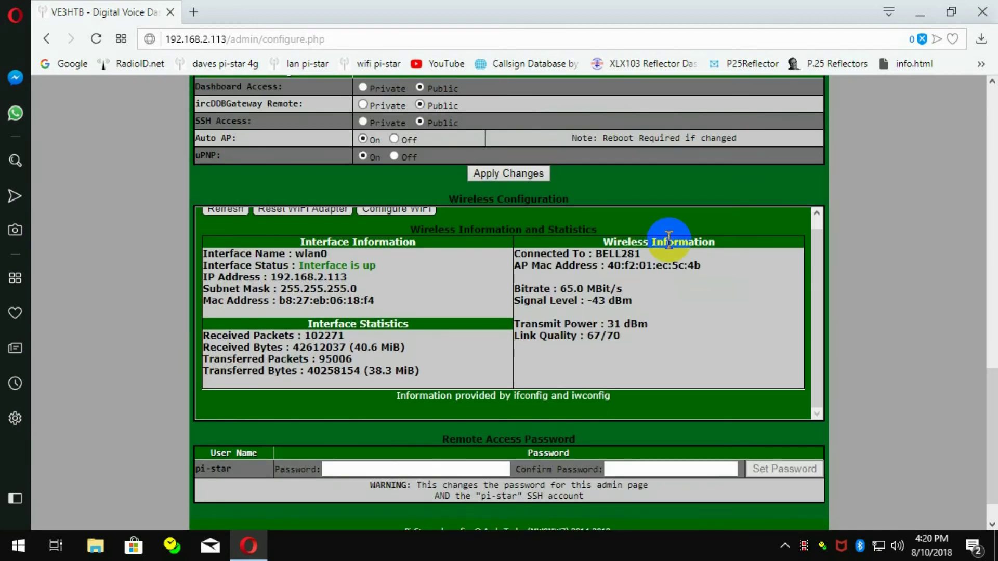
pyautogui.scroll(-1, 670, 238)
pyautogui.scroll(1, 669, 275)
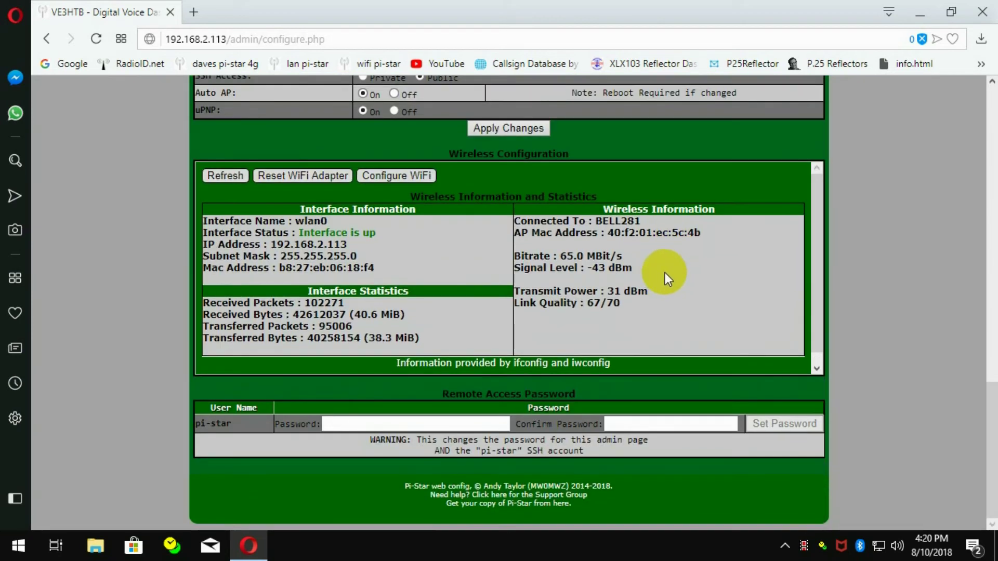
pyautogui.scroll(6, 611, 250)
pyautogui.scroll(-4, 612, 249)
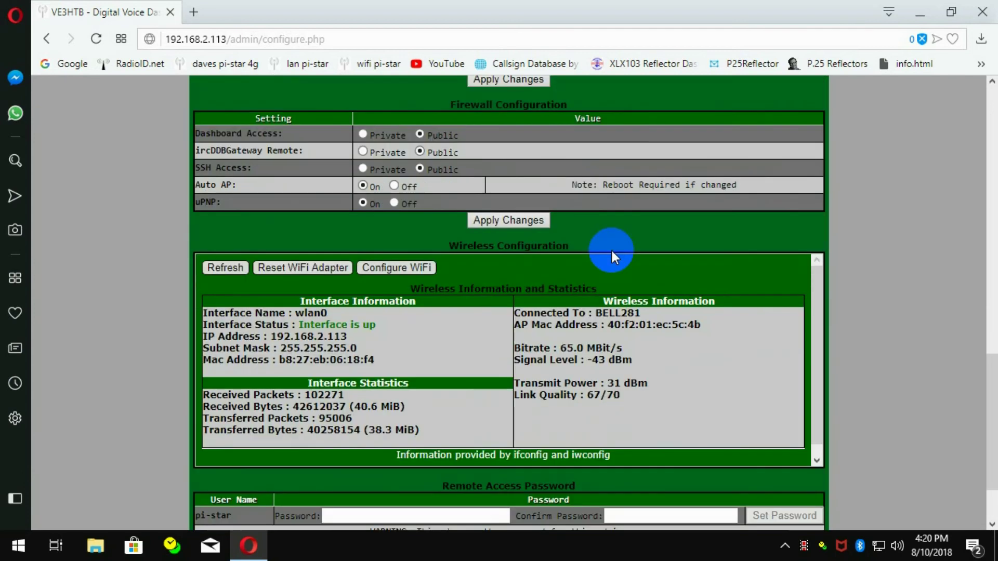
pyautogui.scroll(2, 611, 248)
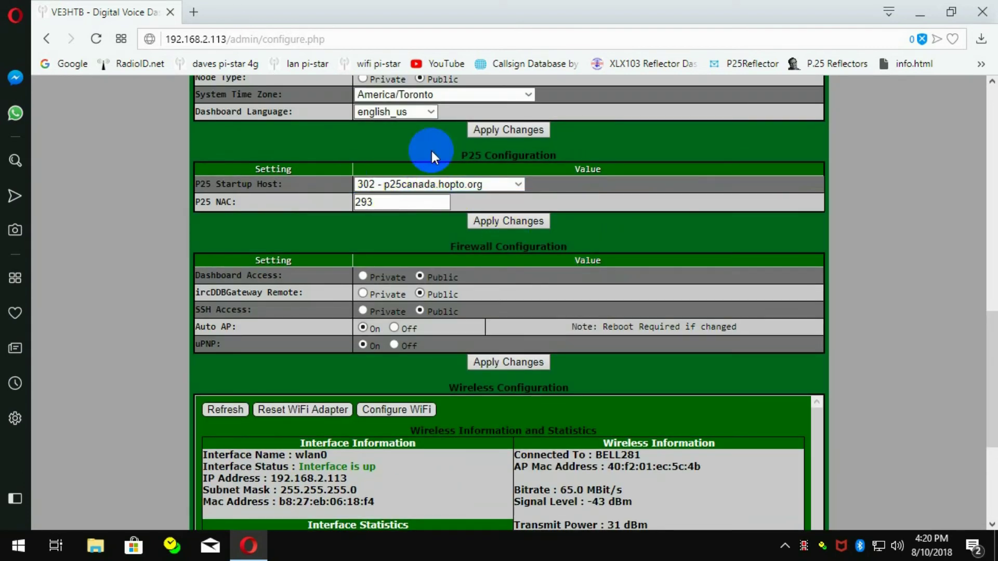
pyautogui.click(507, 221)
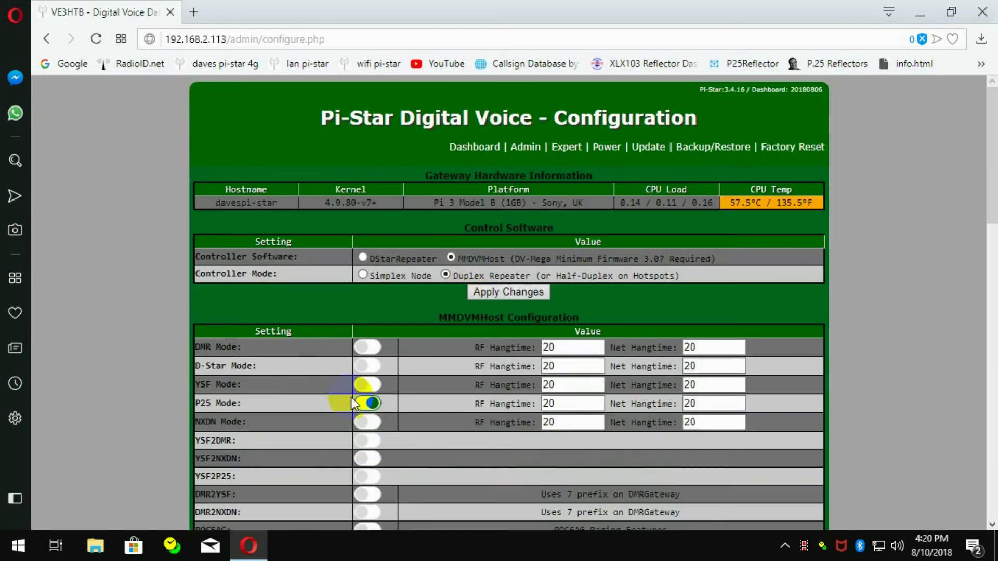
# Step: Verify P25 Startup Host is still 302 - p25canada.hopto.org and apply changes again
pyautogui.scroll(-7, 537, 332)
pyautogui.scroll(-15, 537, 331)
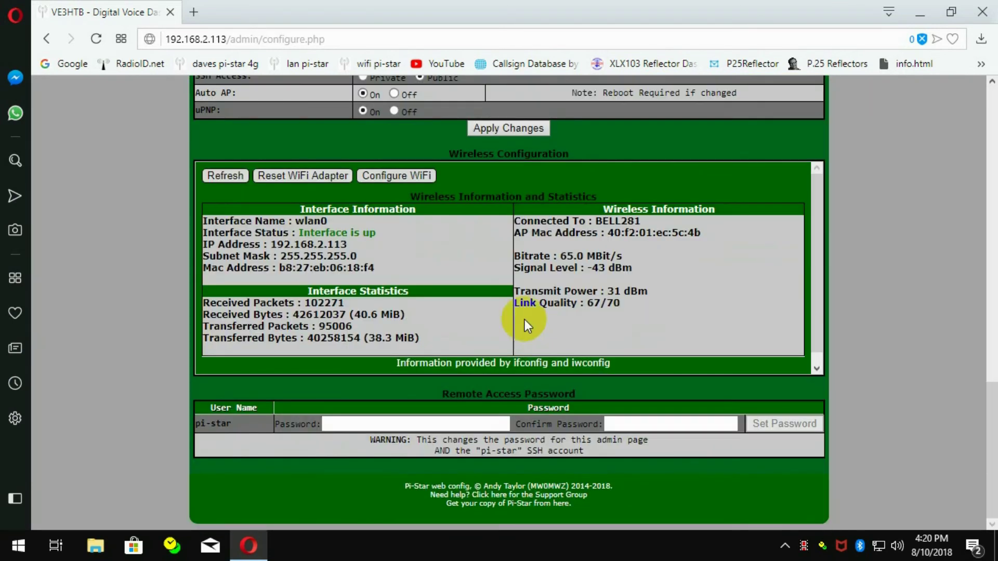
pyautogui.scroll(6, 514, 311)
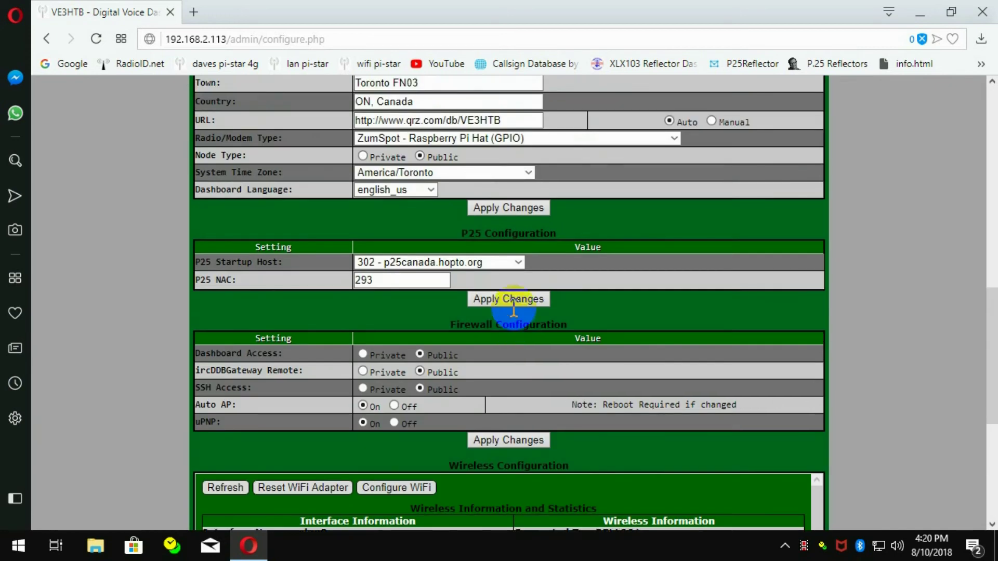
pyautogui.scroll(-1, 512, 312)
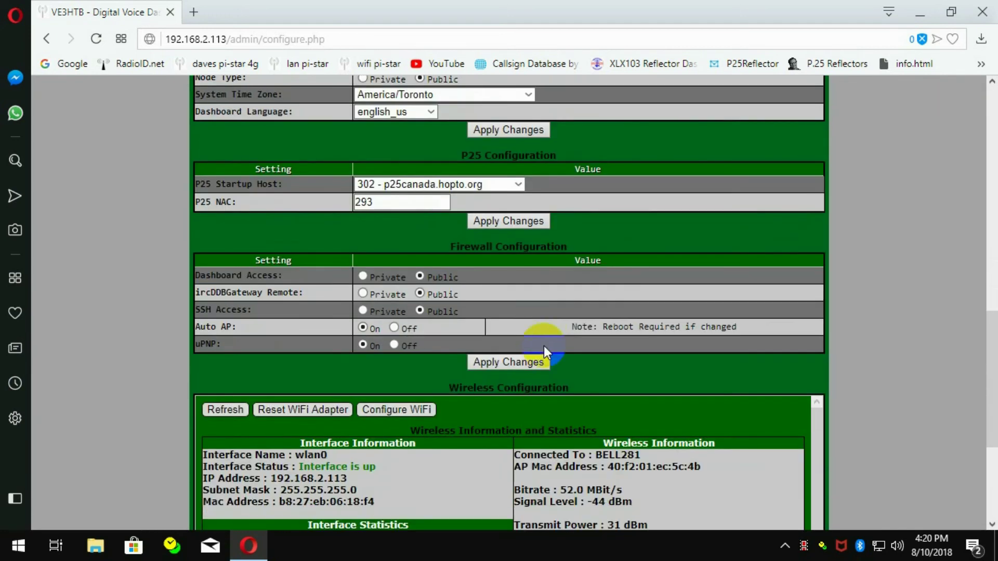
pyautogui.click(517, 185)
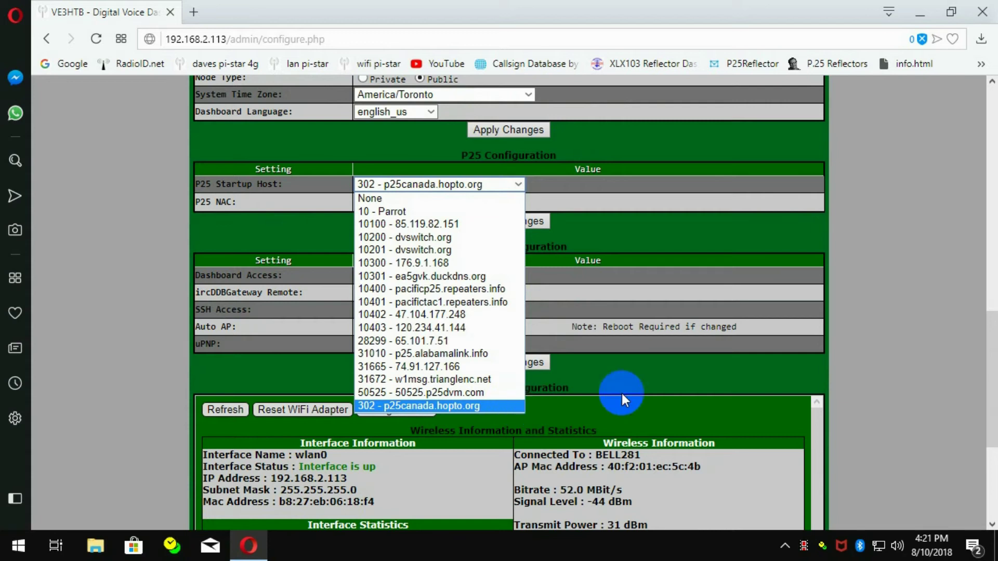
pyautogui.click(674, 369)
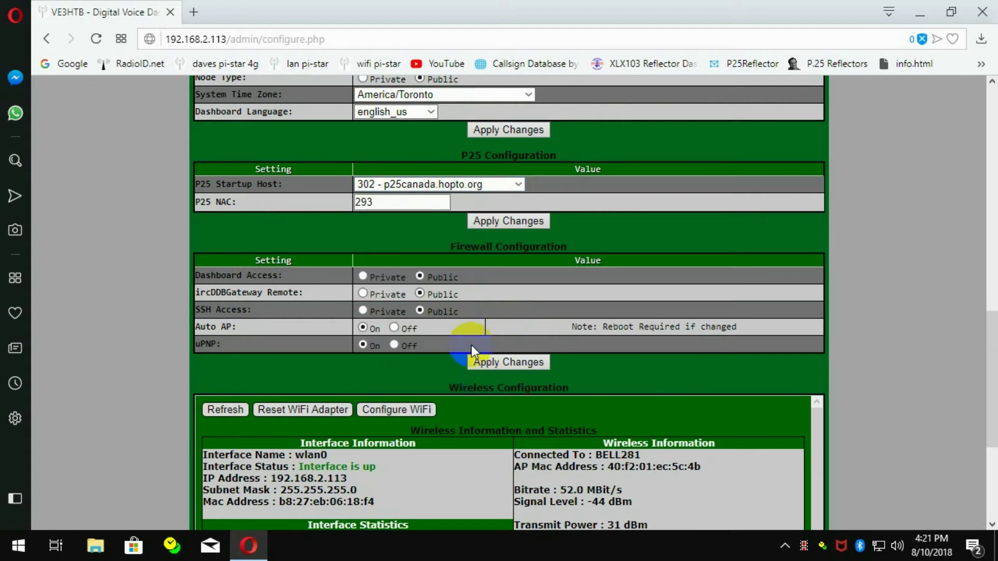
pyautogui.click(495, 359)
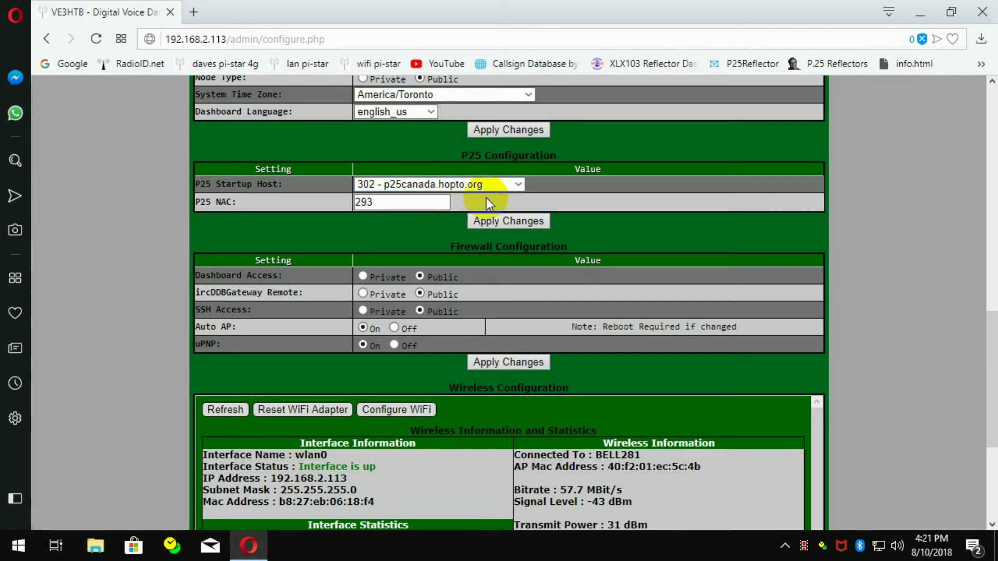
# Step: Apply the P25 settings and check the dashboard shows P25 Network linked to TG302
pyautogui.click(482, 222)
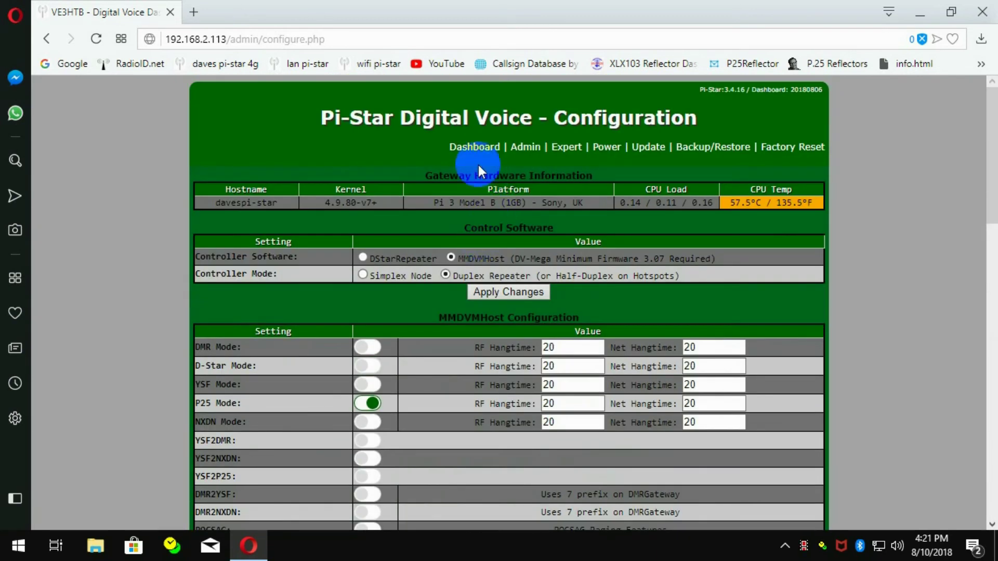
pyautogui.click(475, 147)
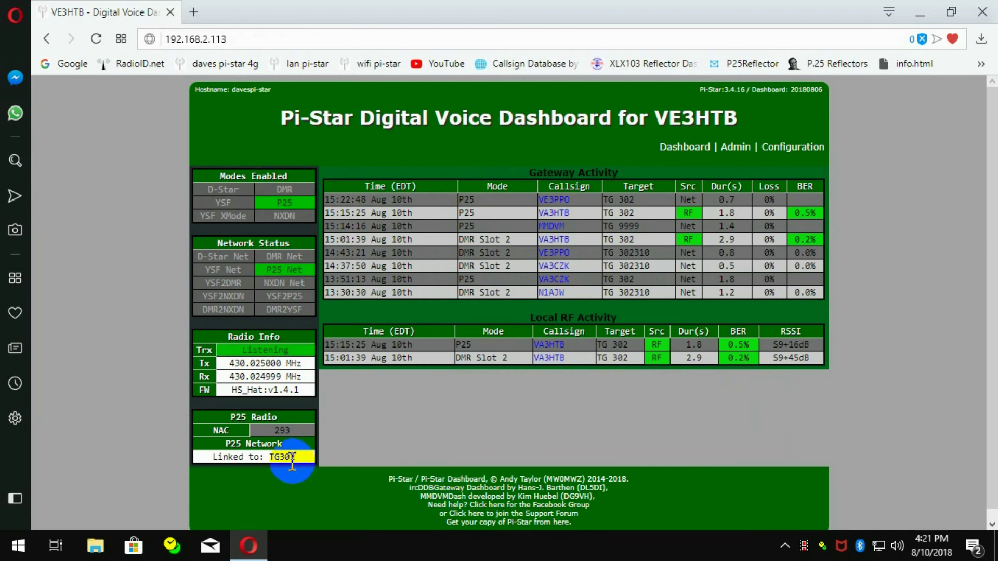
pyautogui.click(503, 155)
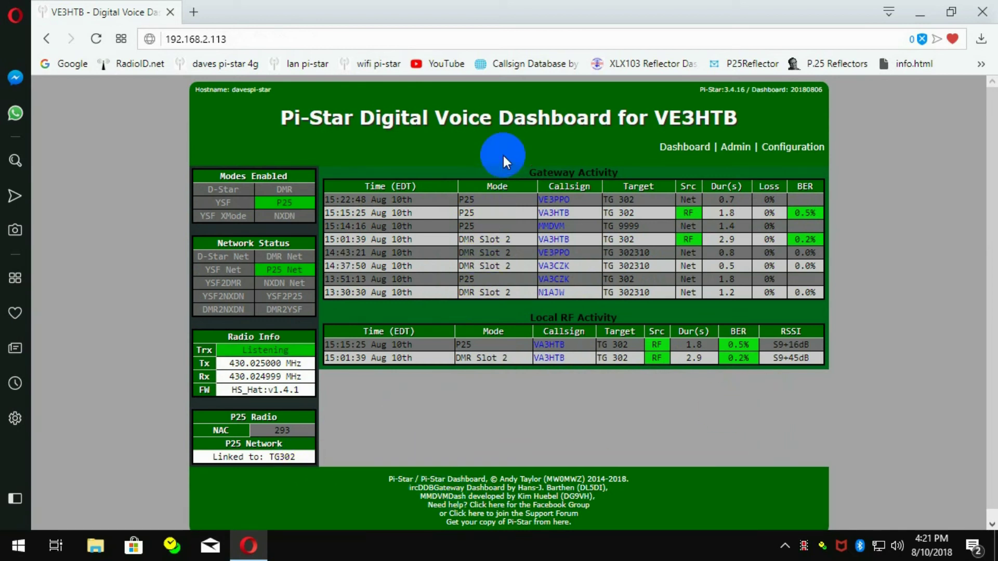
# Step: Set the P25 Startup Host to None and apply the P25 configuration
pyautogui.click(786, 146)
pyautogui.scroll(-15, 437, 300)
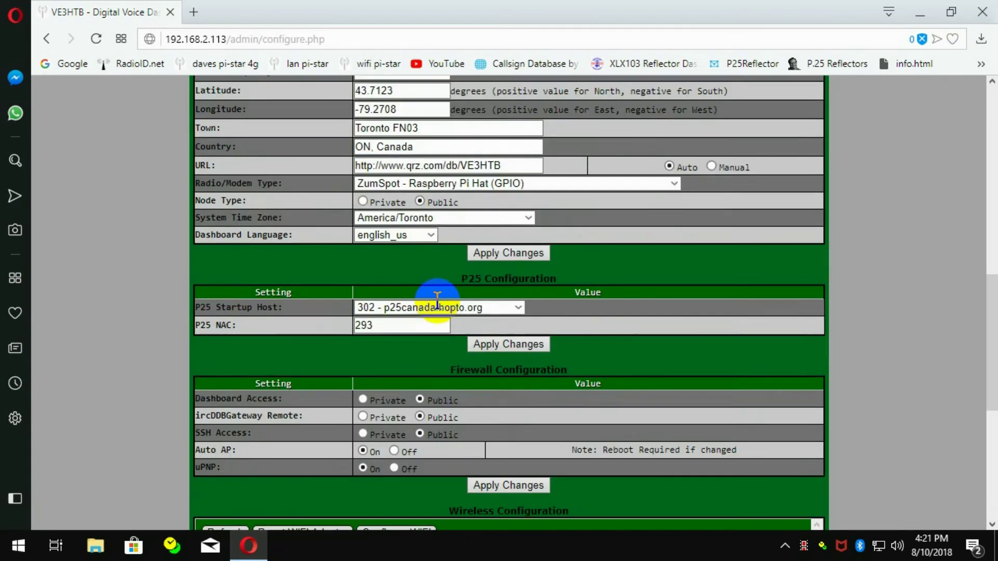
pyautogui.scroll(5, 437, 300)
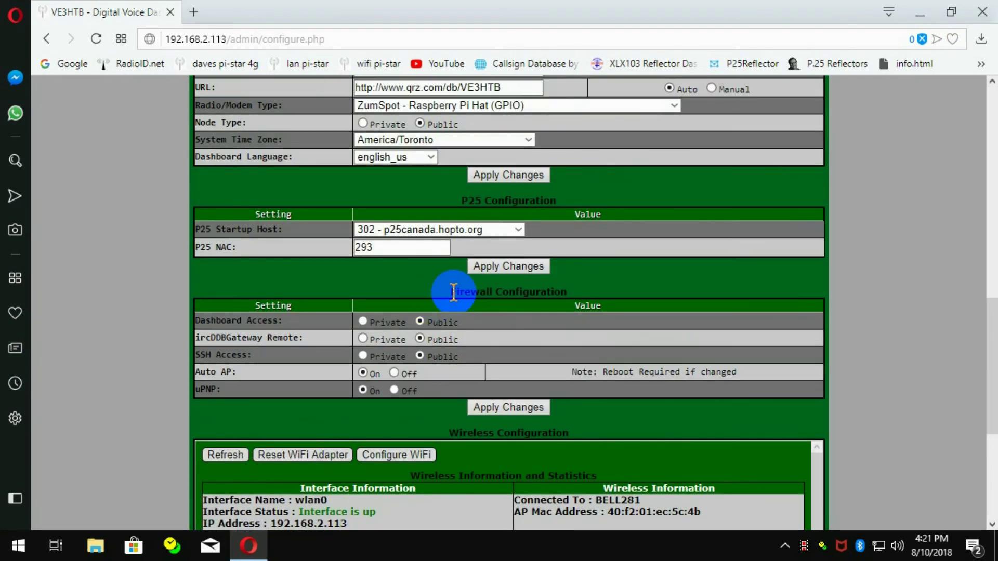
pyautogui.click(518, 227)
pyautogui.click(424, 246)
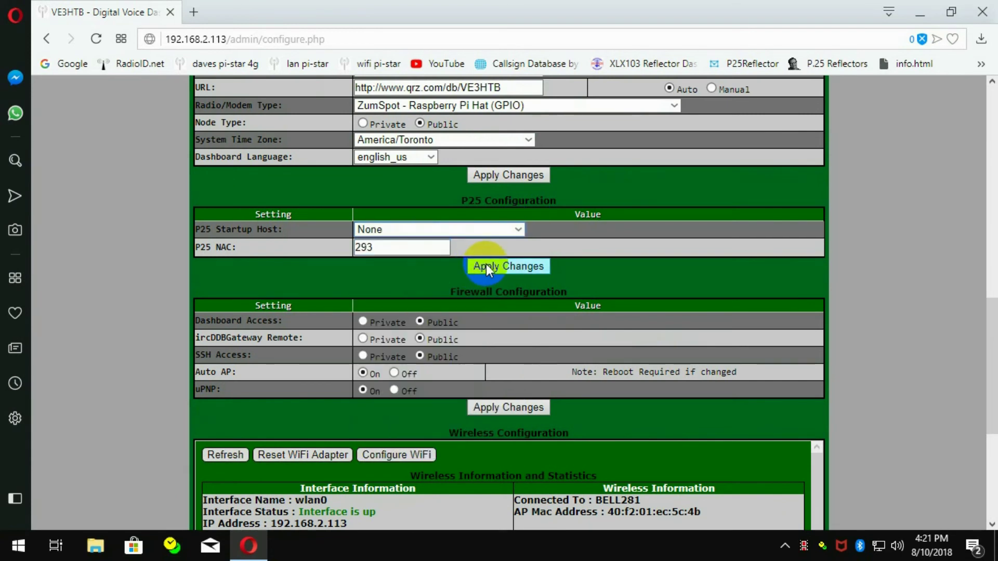
pyautogui.click(486, 264)
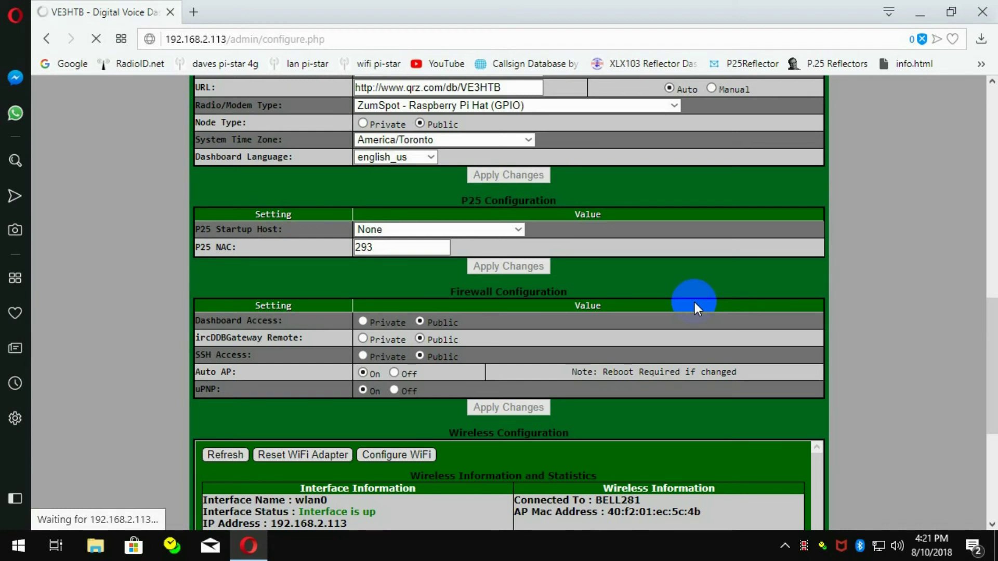
# Step: Reapply with None kept as startup host, then view the dashboard showing Not Linked
pyautogui.click(511, 229)
pyautogui.click(511, 228)
pyautogui.click(483, 408)
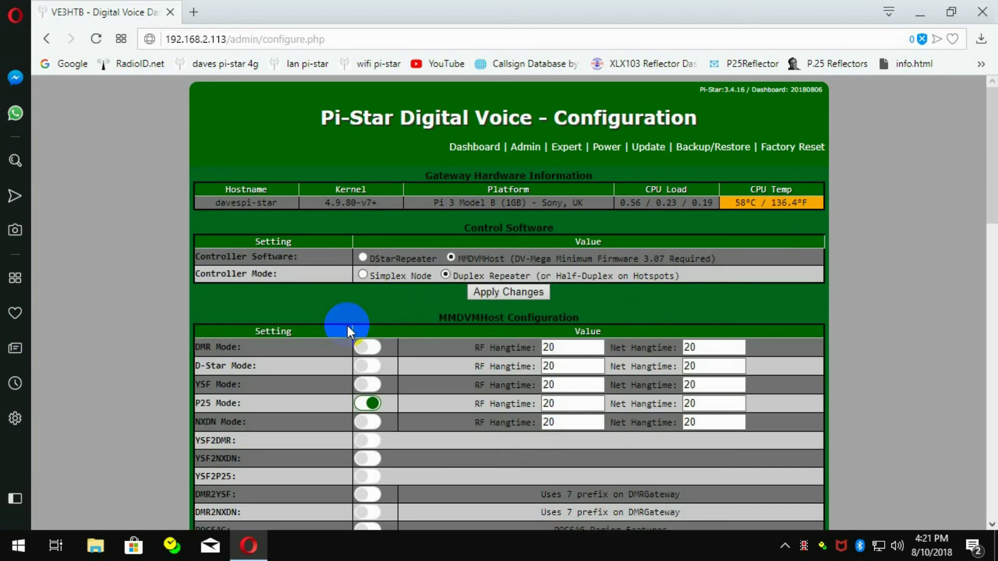
pyautogui.scroll(-15, 421, 259)
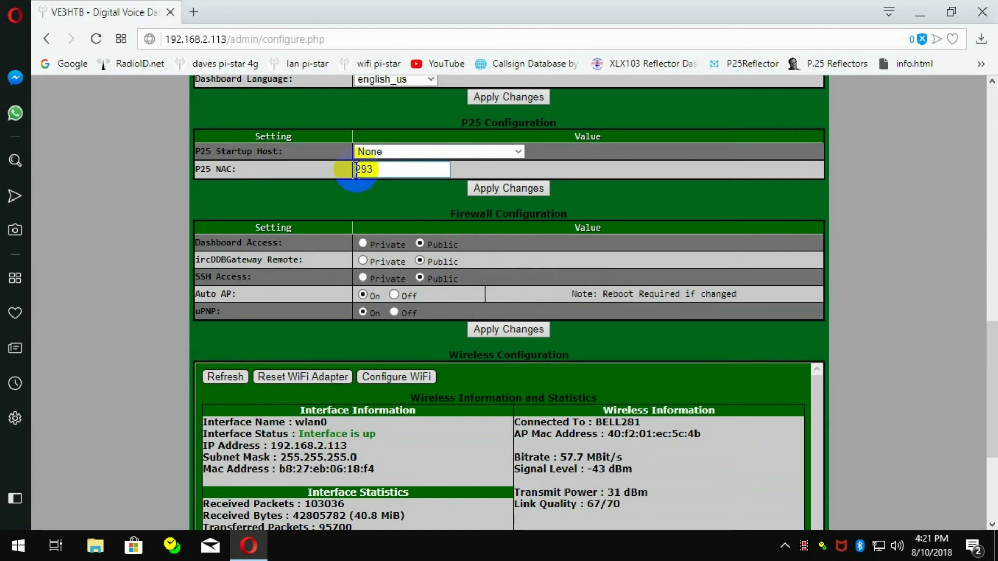
pyautogui.click(519, 152)
pyautogui.click(554, 151)
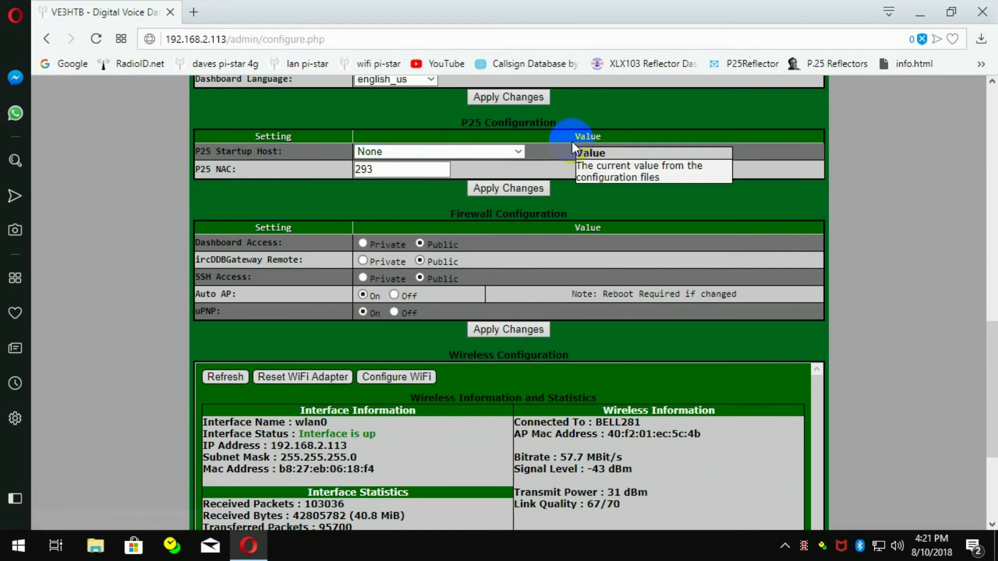
pyautogui.scroll(9, 465, 189)
pyautogui.scroll(5, 467, 193)
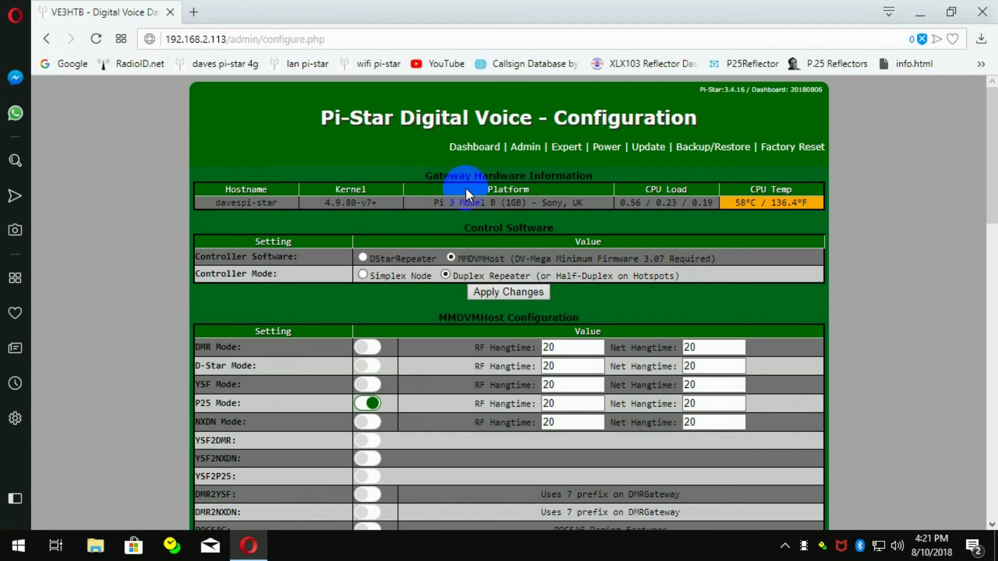
pyautogui.click(450, 146)
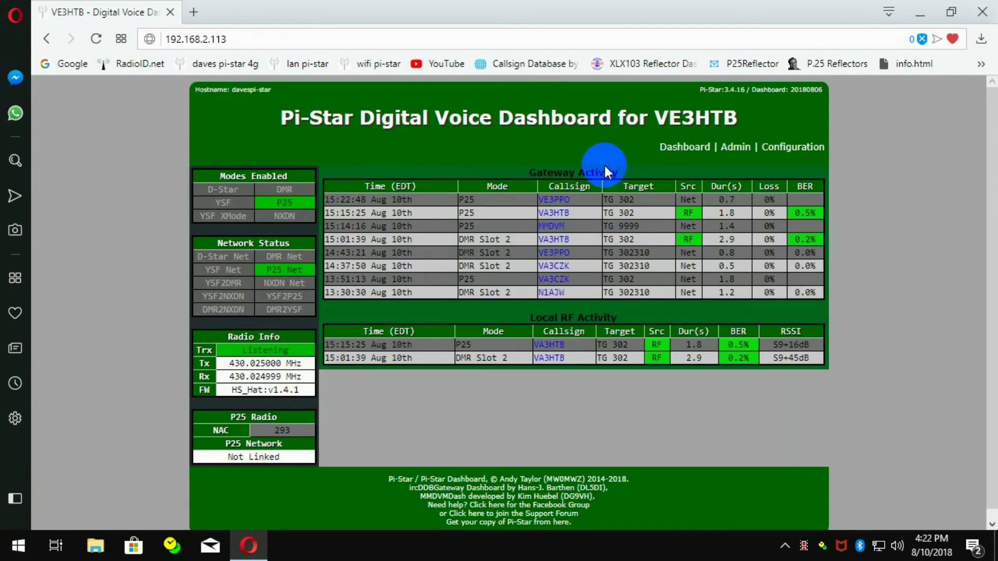
# Step: Open Configuration and review the P25 Startup Host list without changing it
pyautogui.click(816, 156)
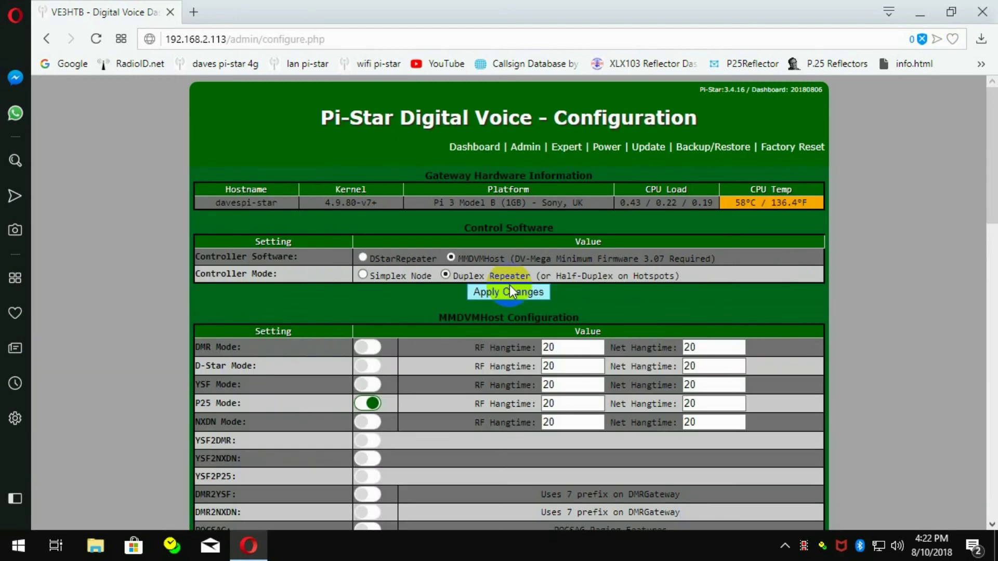
pyautogui.scroll(-10, 509, 285)
pyautogui.scroll(-8, 510, 285)
pyautogui.scroll(9, 509, 285)
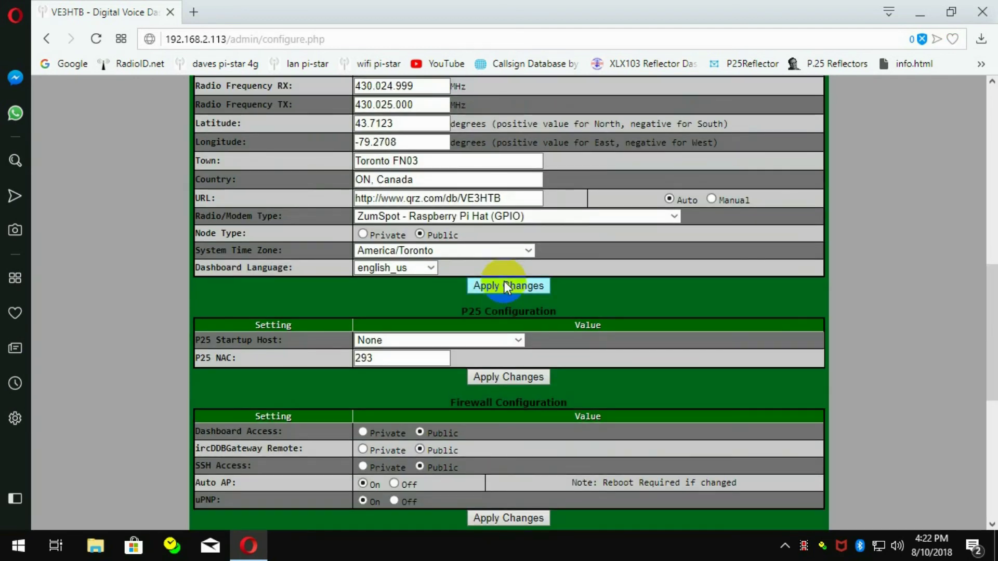
pyautogui.click(518, 340)
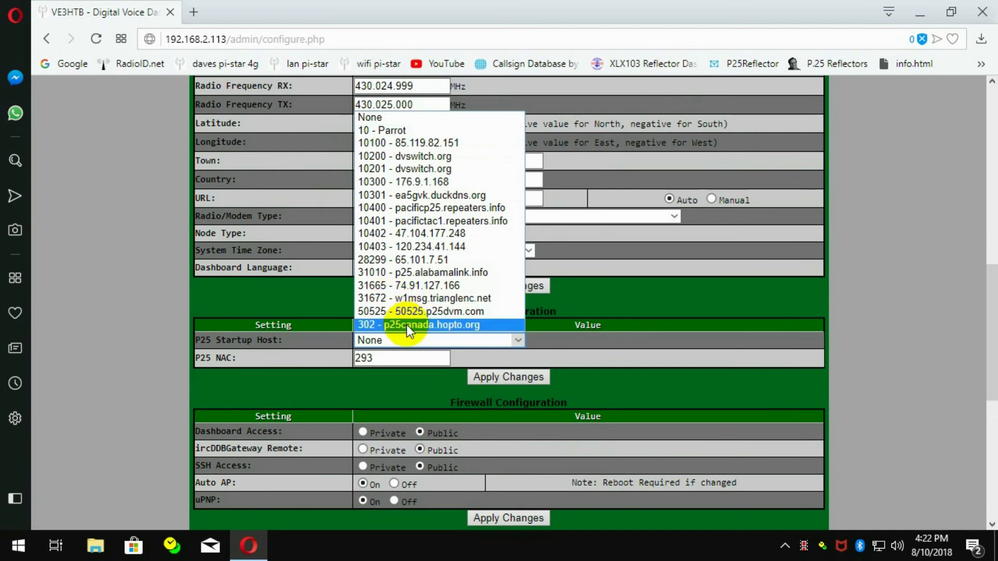
pyautogui.click(683, 377)
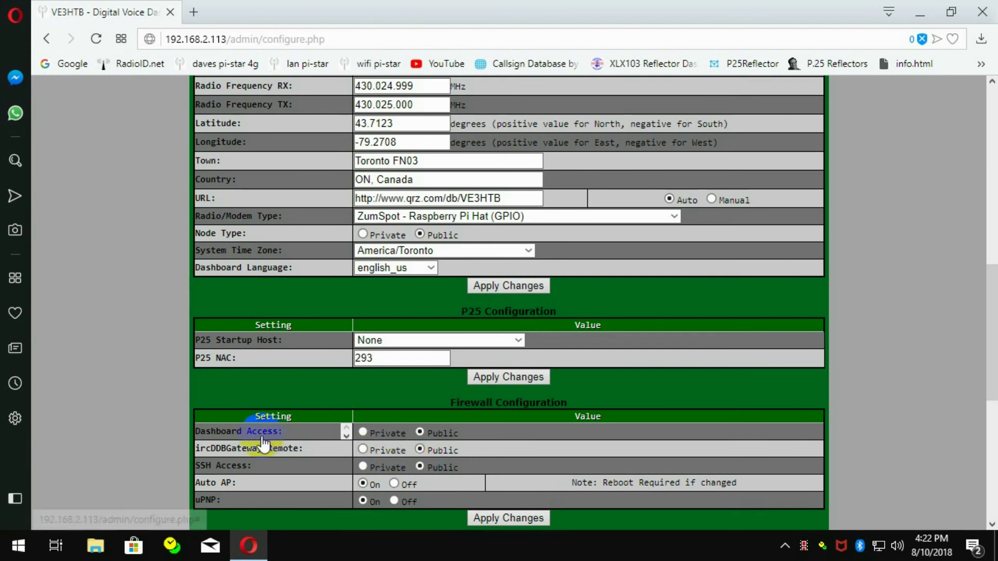
# Step: Select 302 - p25canada.hopto.org as P25 Startup Host and apply the changes
pyautogui.click(507, 340)
pyautogui.click(452, 324)
pyautogui.click(493, 378)
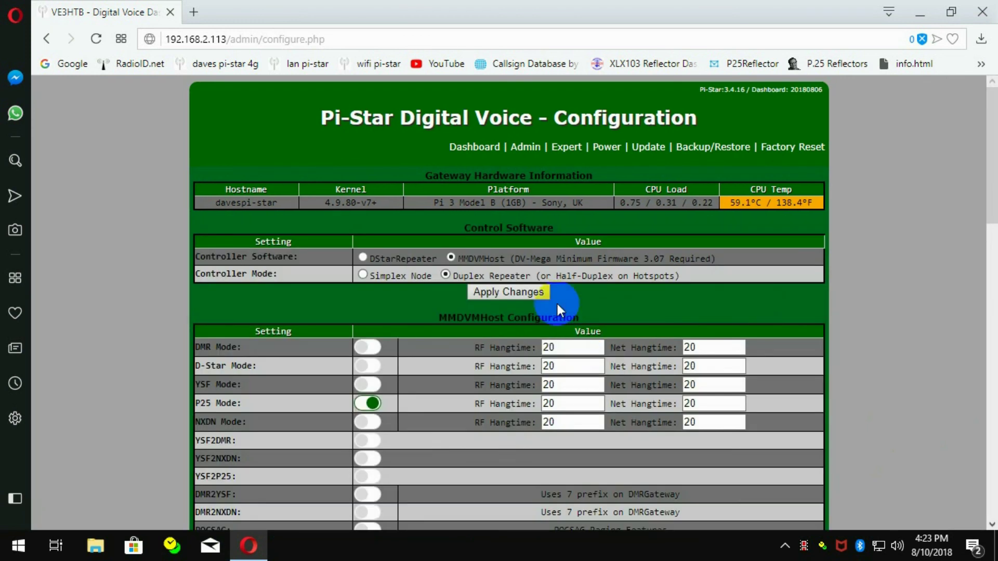
# Step: Return to the dashboard and confirm the P25 Network reads Linked to: TG302
pyautogui.click(454, 148)
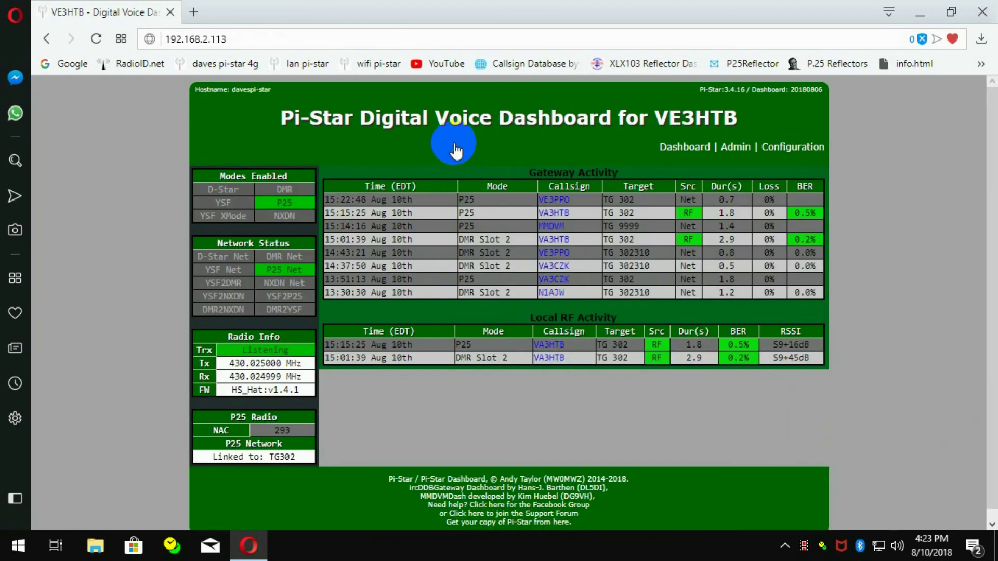
pyautogui.click(287, 458)
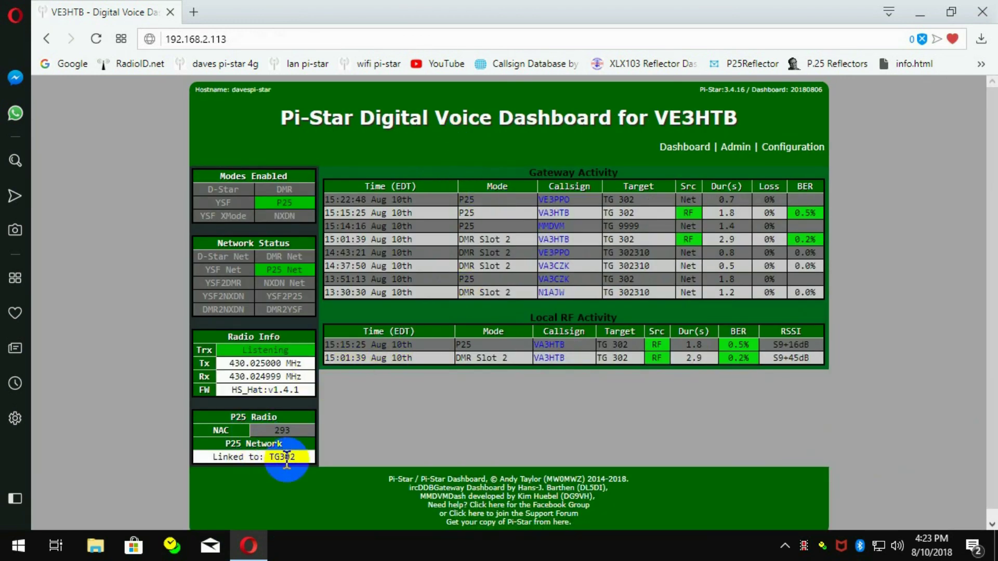